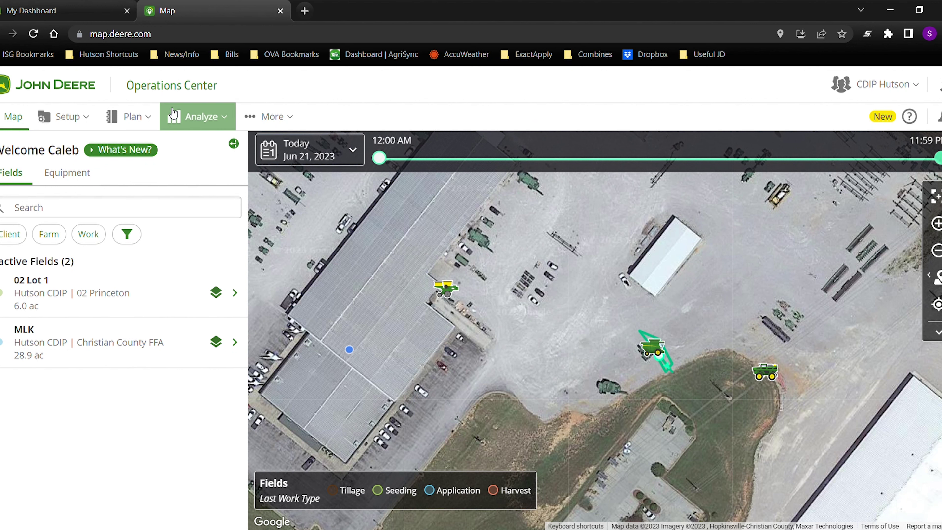
Open the Data Sync setup and read through the Data Sync Overview.
click(85, 125)
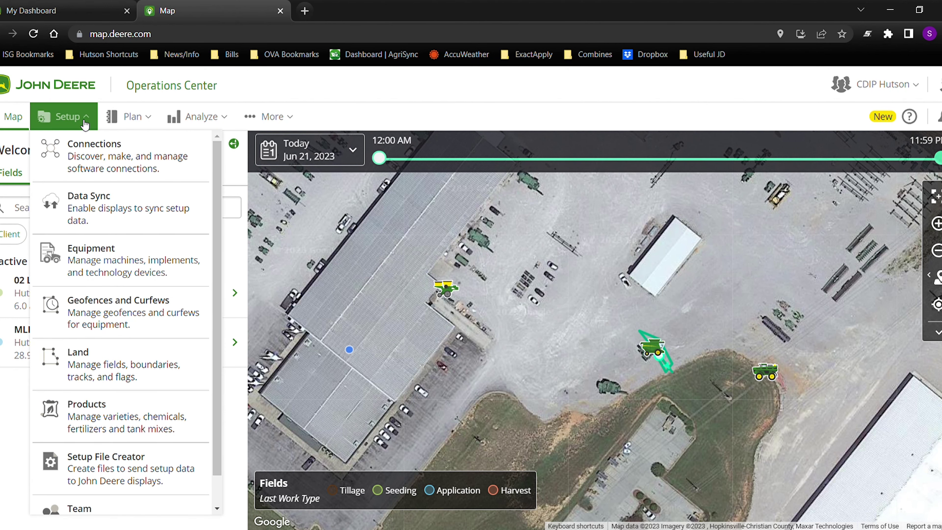
click(131, 217)
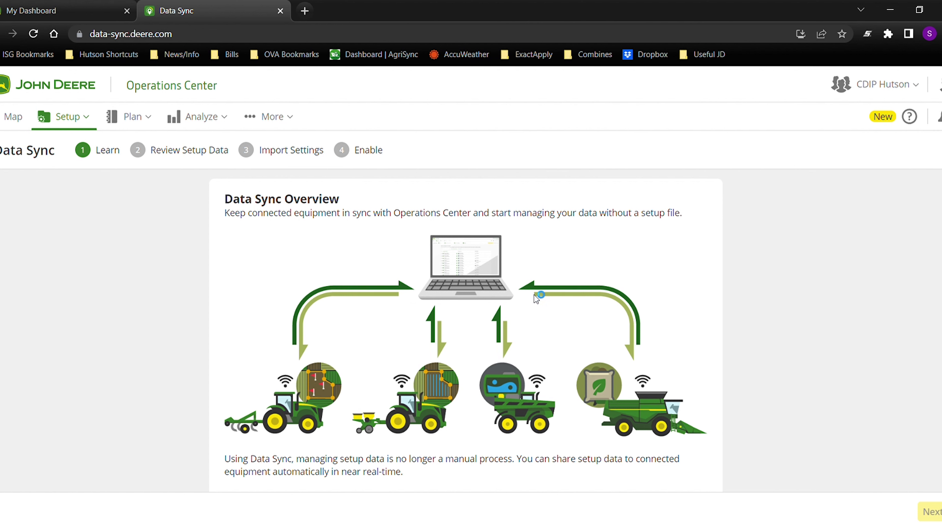
scroll(536, 297, down, 3)
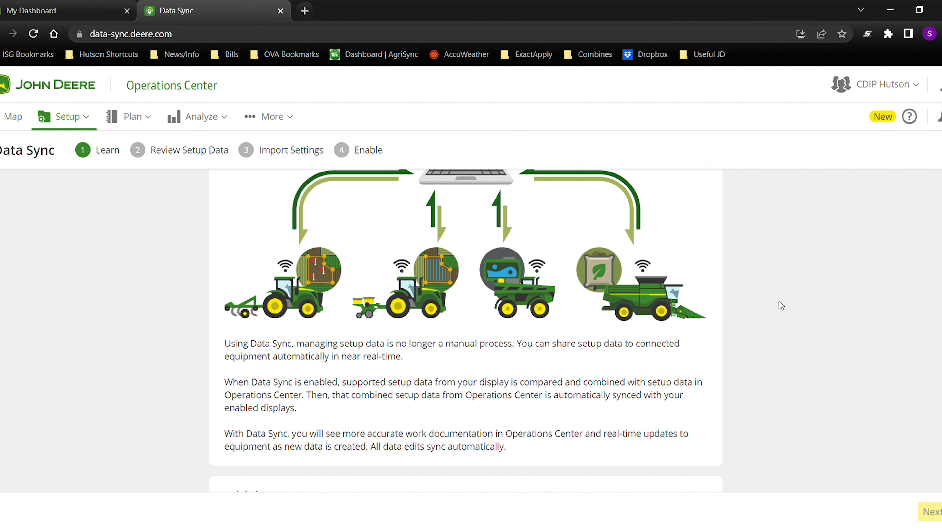
scroll(781, 298, down, 3)
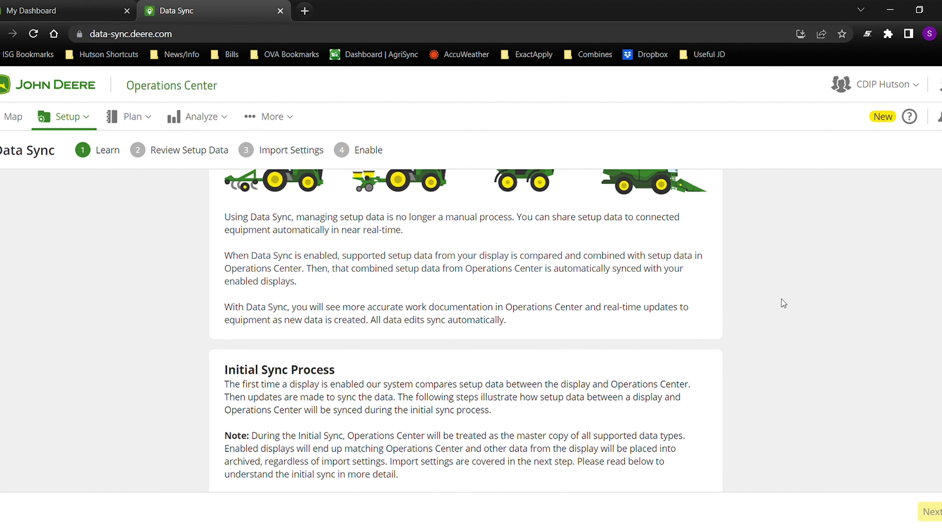
Read the Initial Sync Process explanation through to its end and proceed to the Review Setup Data stage.
scroll(781, 298, down, 3)
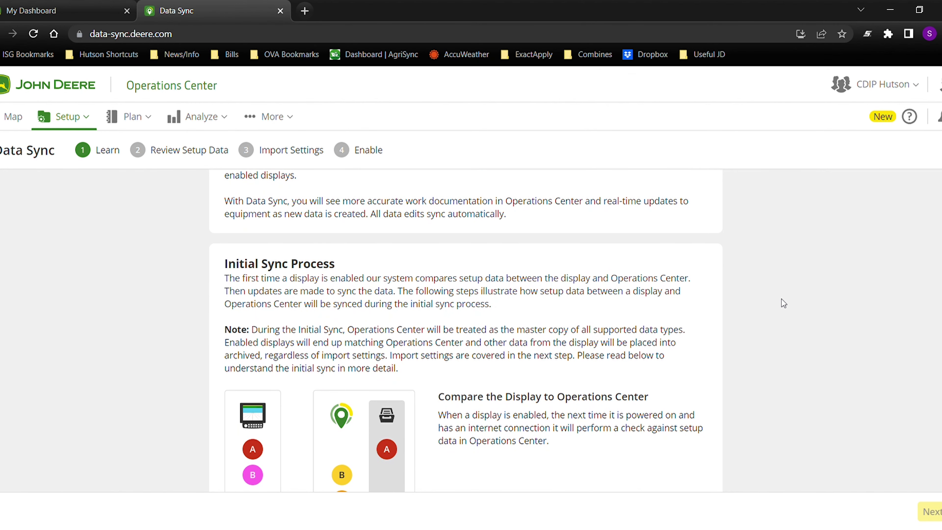
scroll(597, 311, down, 4)
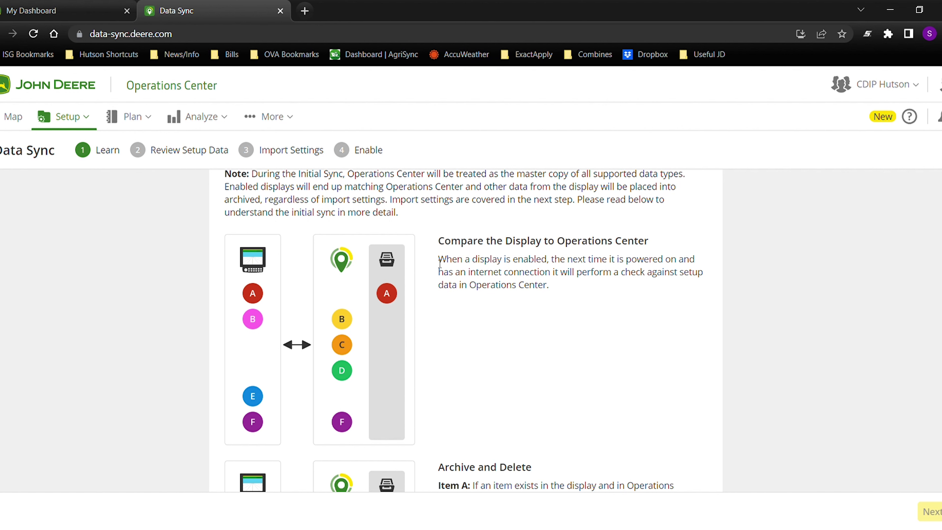
scroll(685, 302, down, 6)
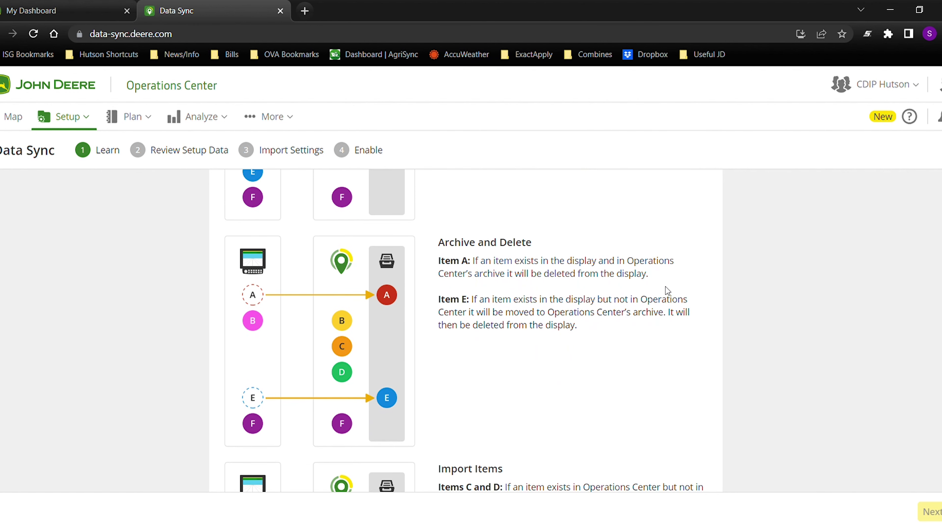
scroll(666, 289, down, 4)
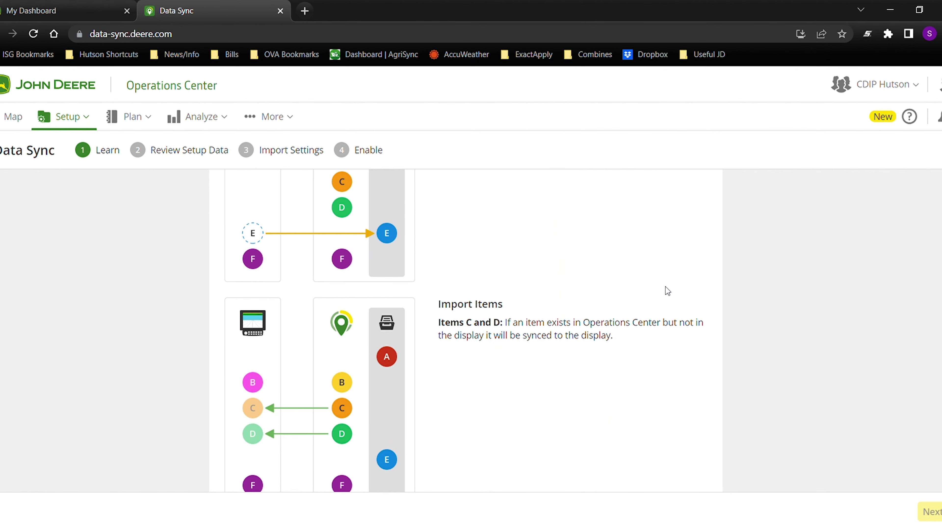
scroll(665, 286, down, 1)
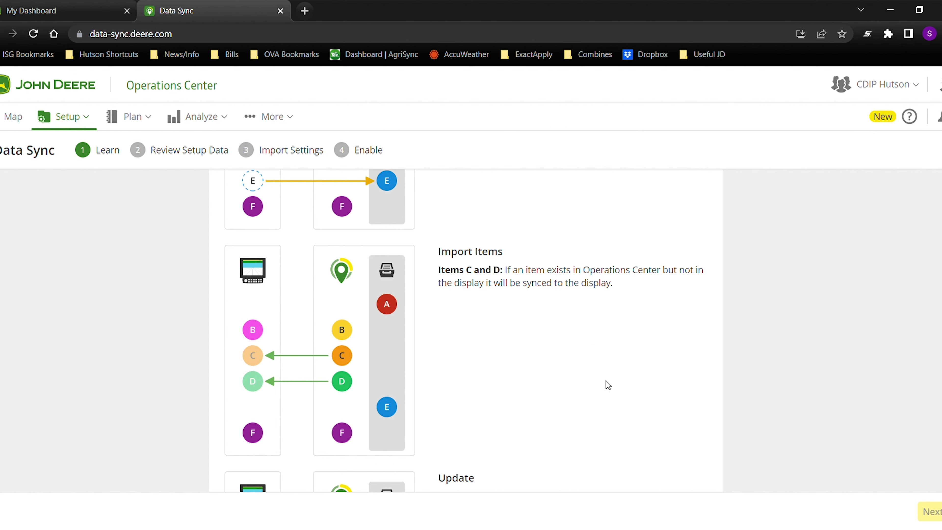
scroll(702, 360, down, 3)
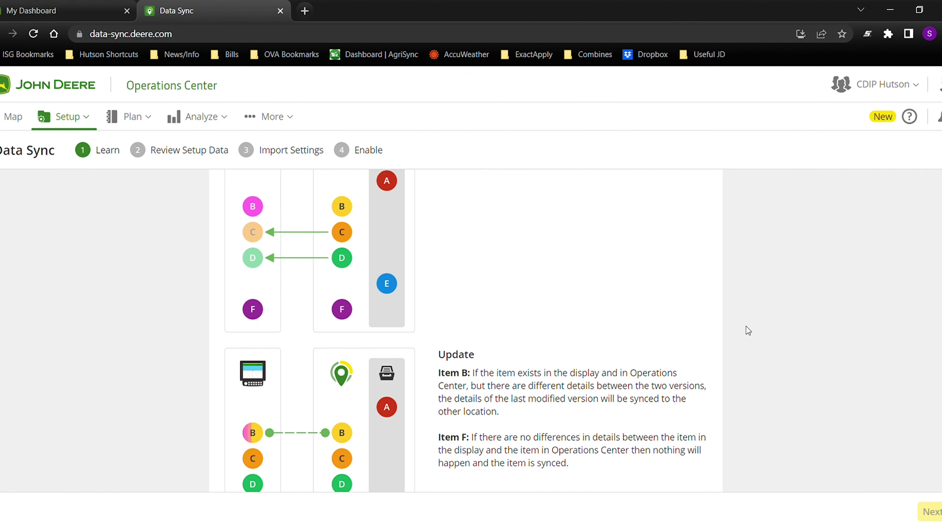
scroll(686, 312, up, 8)
scroll(686, 312, down, 7)
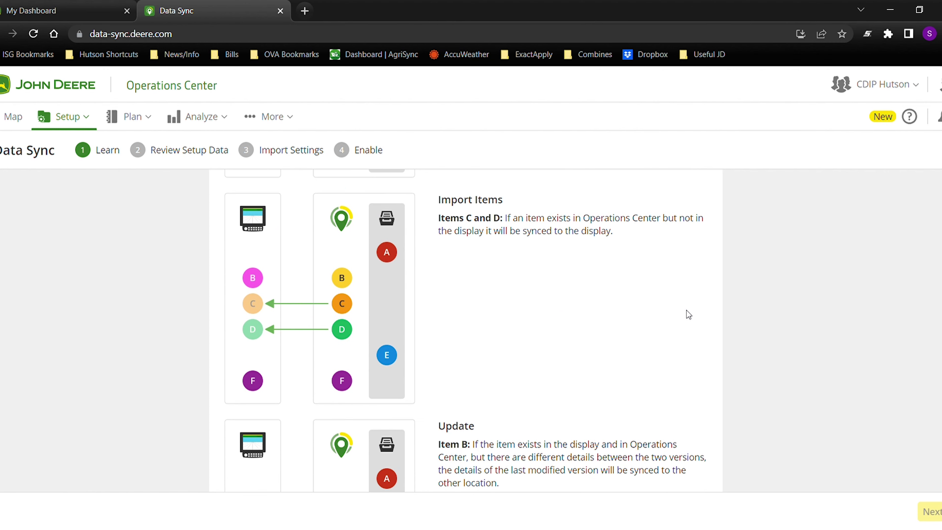
scroll(784, 336, down, 10)
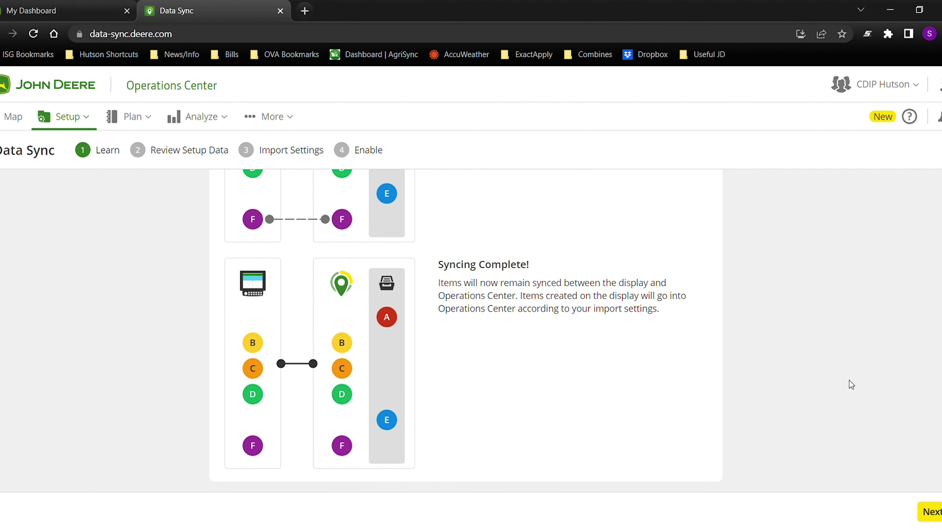
click(927, 512)
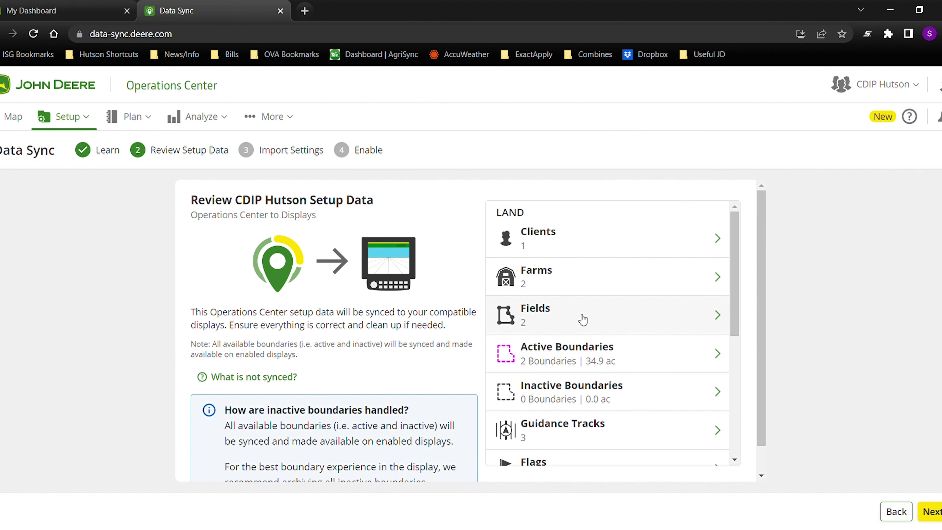
Look over the land categories and the inactive boundary note in the setup data review.
scroll(321, 293, down, 1)
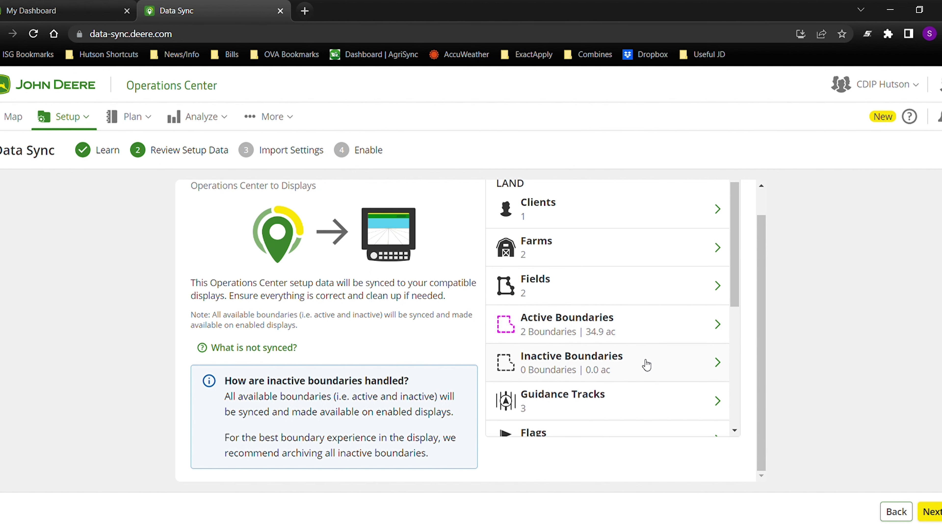
scroll(649, 361, up, 1)
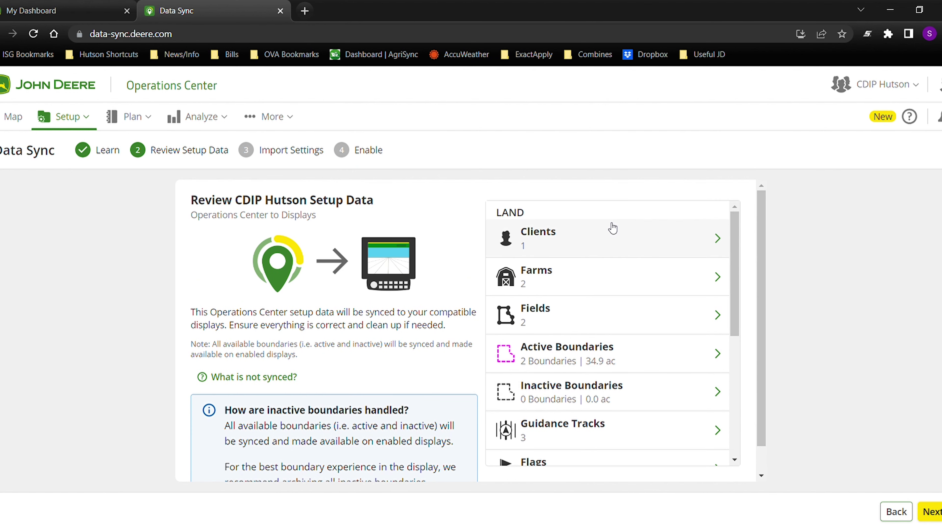
scroll(617, 312, down, 1)
scroll(623, 298, up, 1)
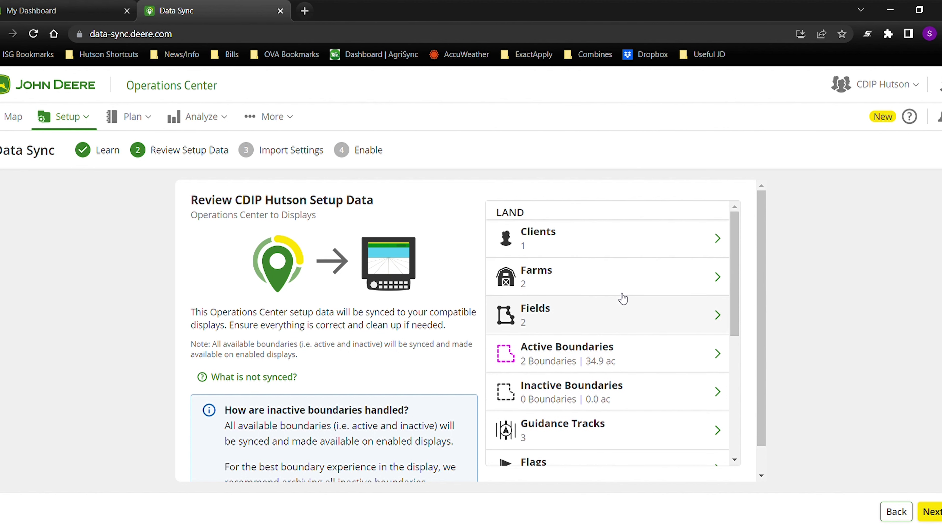
Open the Clients entry from the setup data review, then return to Data Sync.
click(669, 249)
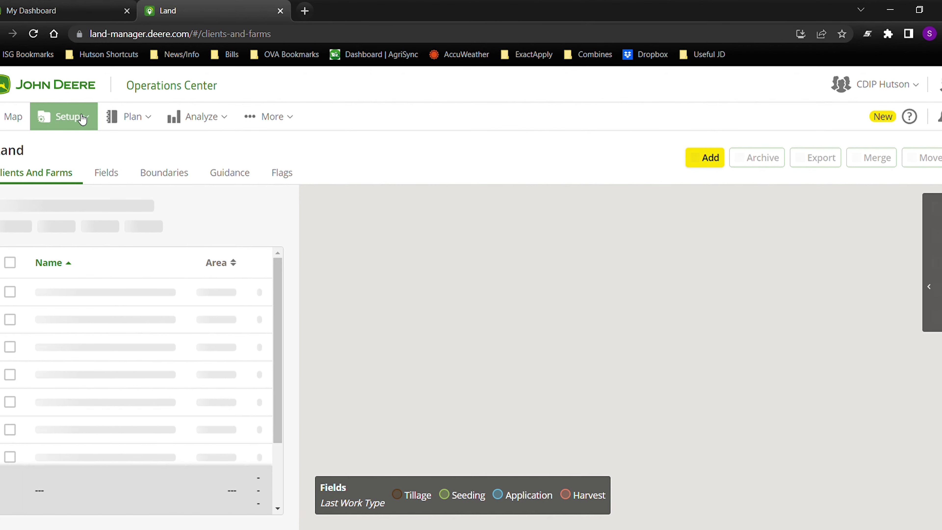
click(84, 118)
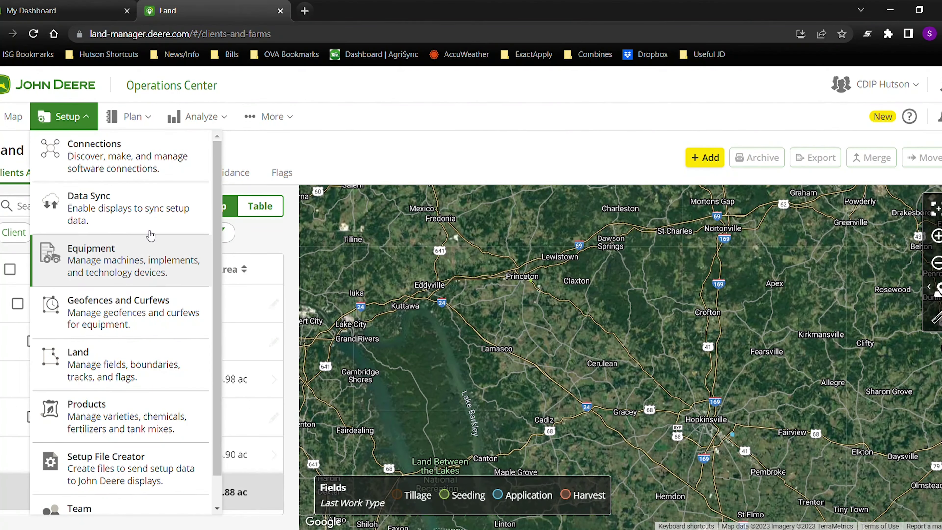
click(118, 208)
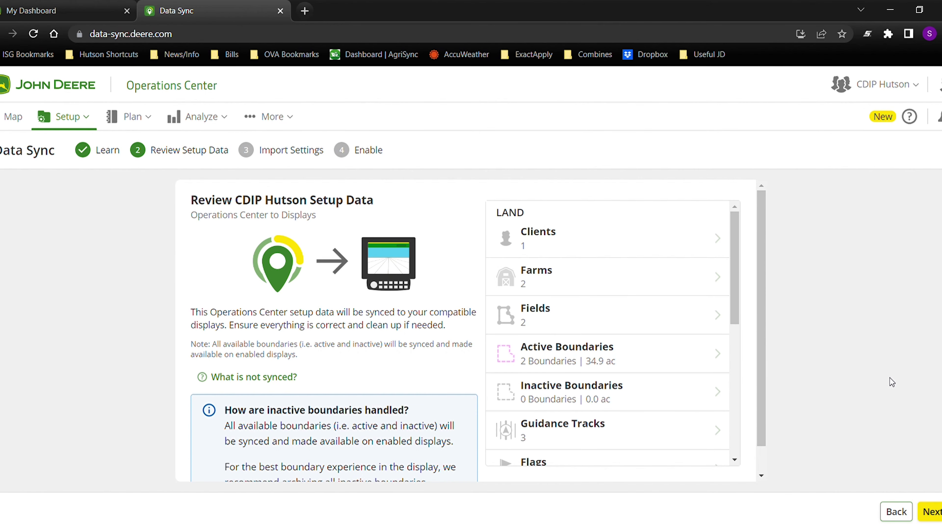
Review the land, product and team categories in the setup data and proceed to the Import Settings stage.
scroll(630, 376, down, 2)
scroll(630, 375, up, 1)
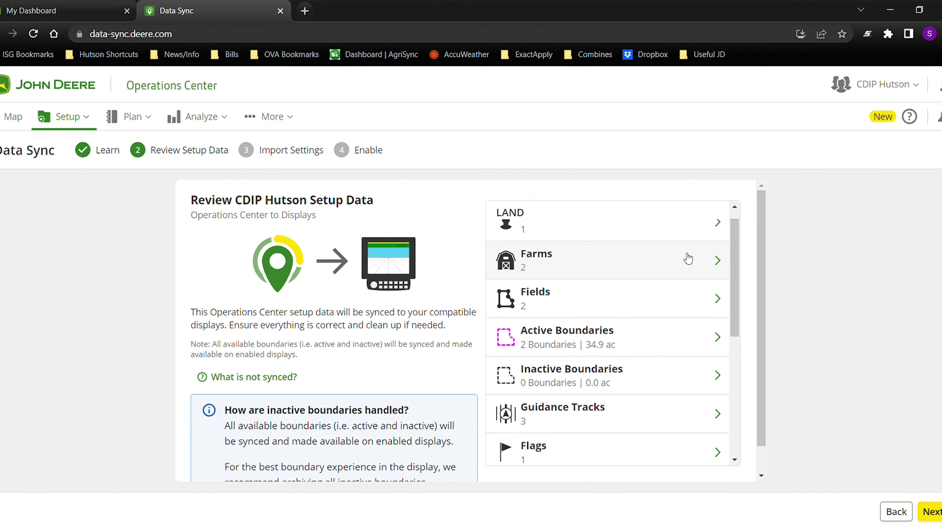
scroll(673, 319, up, 1)
scroll(675, 319, down, 3)
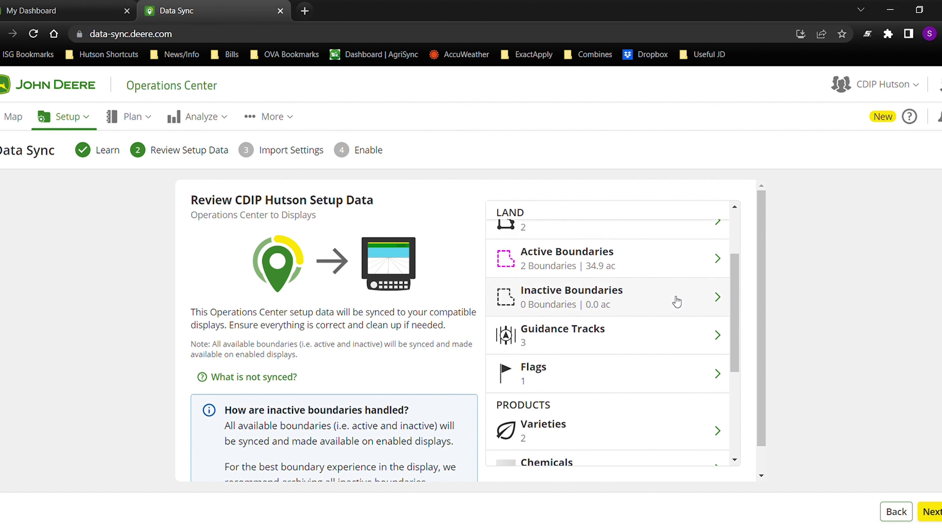
scroll(633, 381, down, 4)
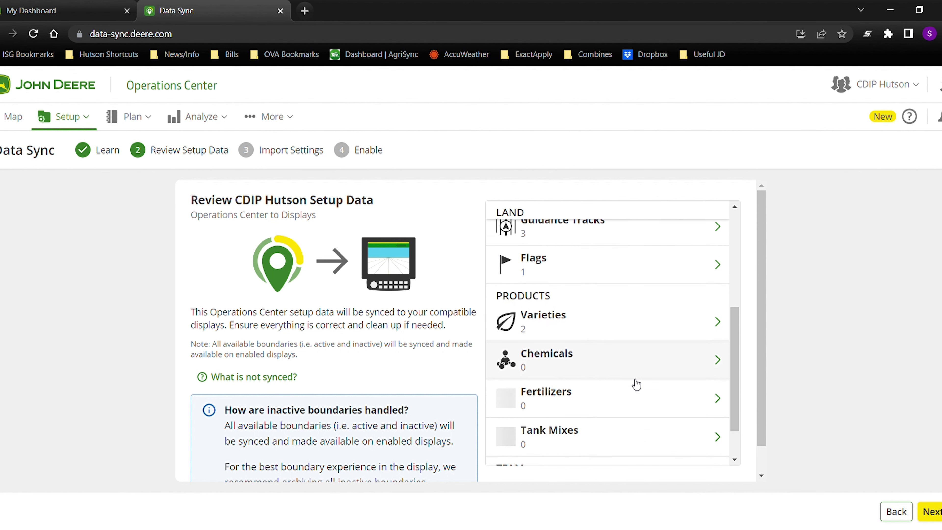
scroll(628, 339, down, 1)
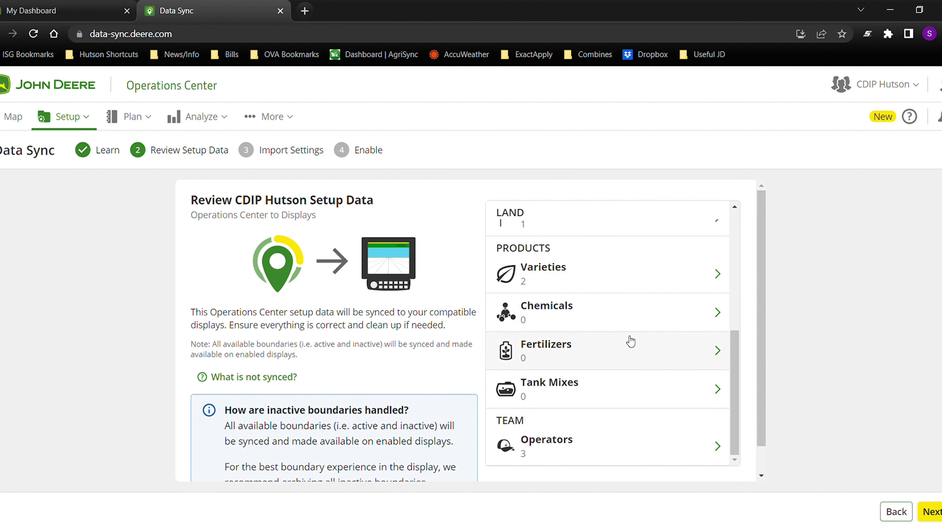
click(938, 520)
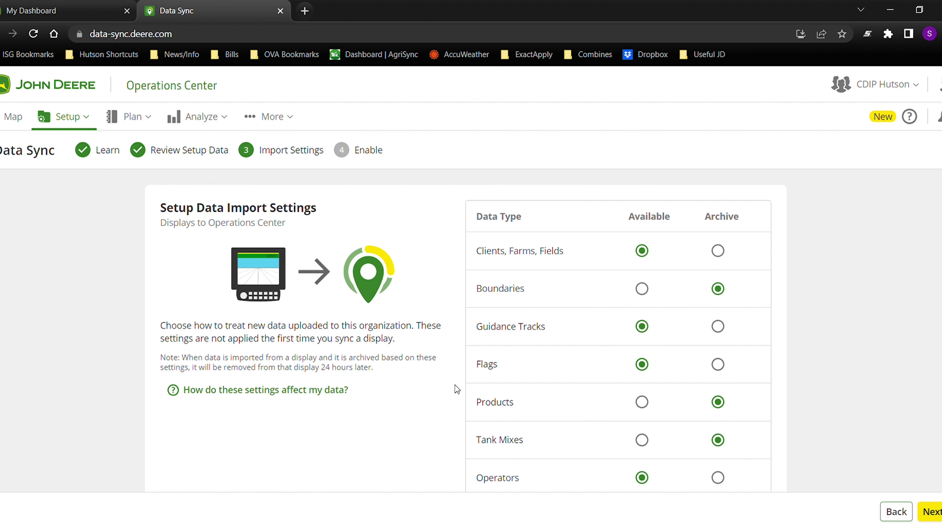
Set Boundaries, Products and Tank Mixes to Available in the import settings and proceed to the Enable stage.
scroll(593, 342, down, 1)
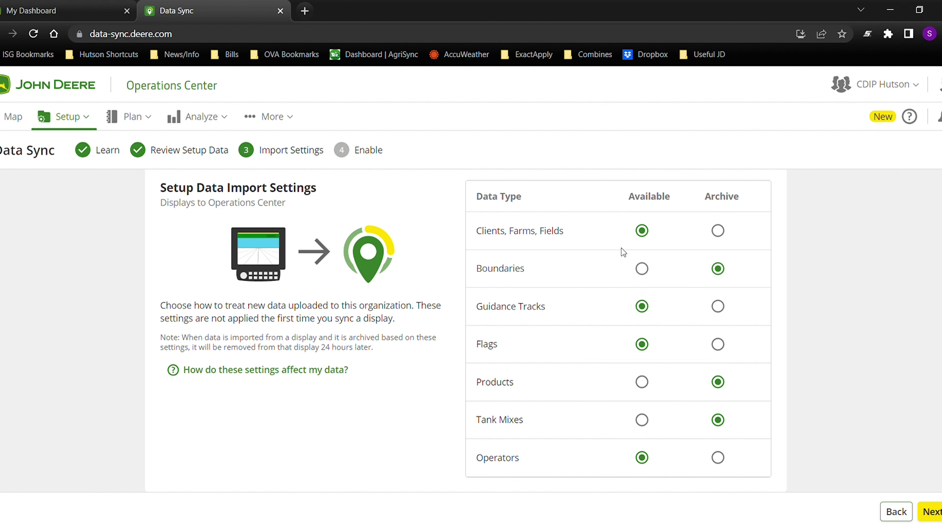
click(642, 269)
click(642, 382)
click(642, 419)
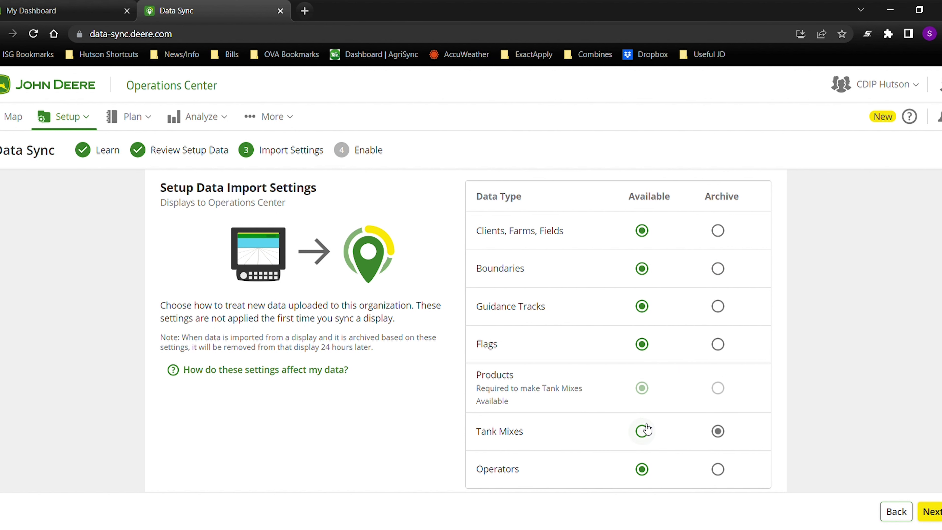
click(646, 429)
click(931, 511)
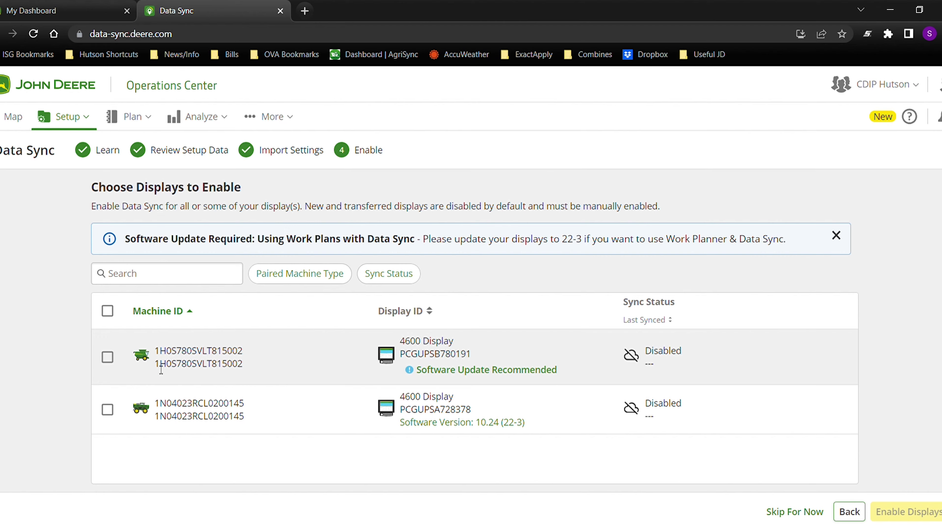
View the updated Data Sync features listed under the combine display's software update recommendation and close them.
click(451, 371)
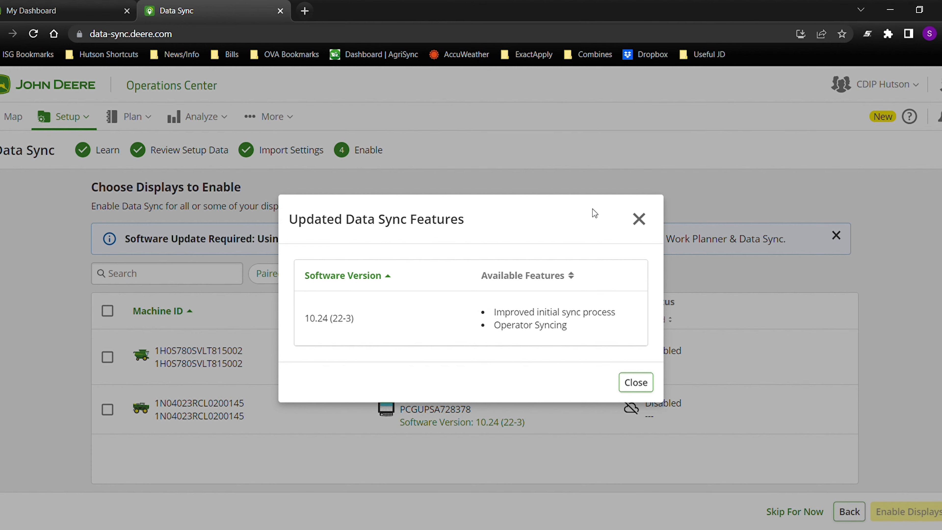
click(637, 218)
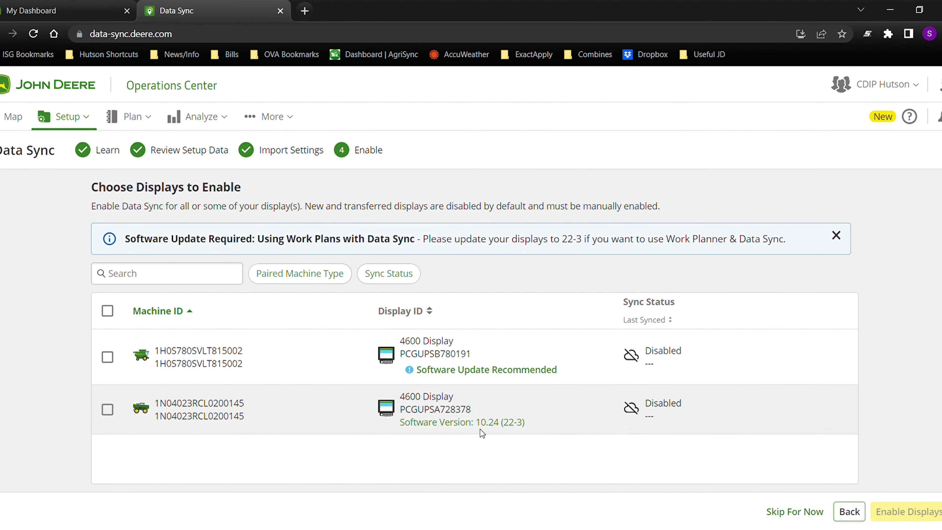
click(499, 370)
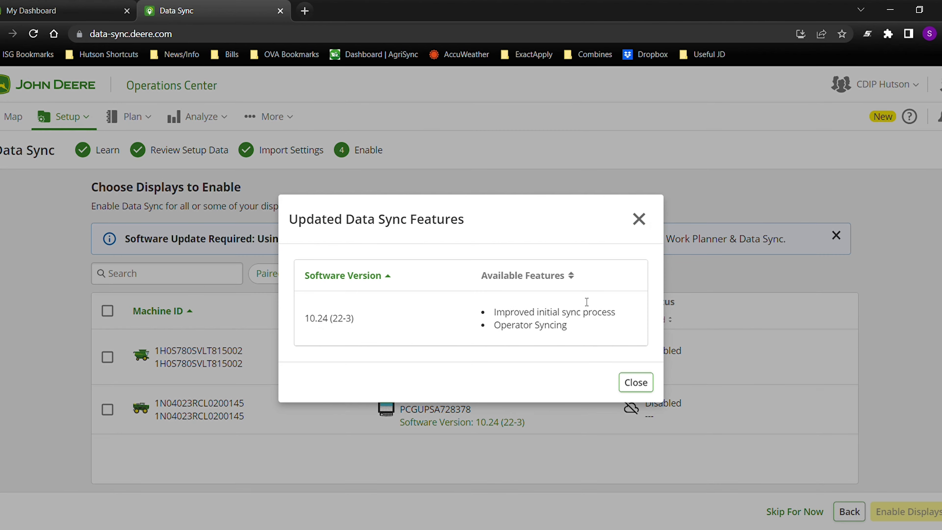
click(647, 222)
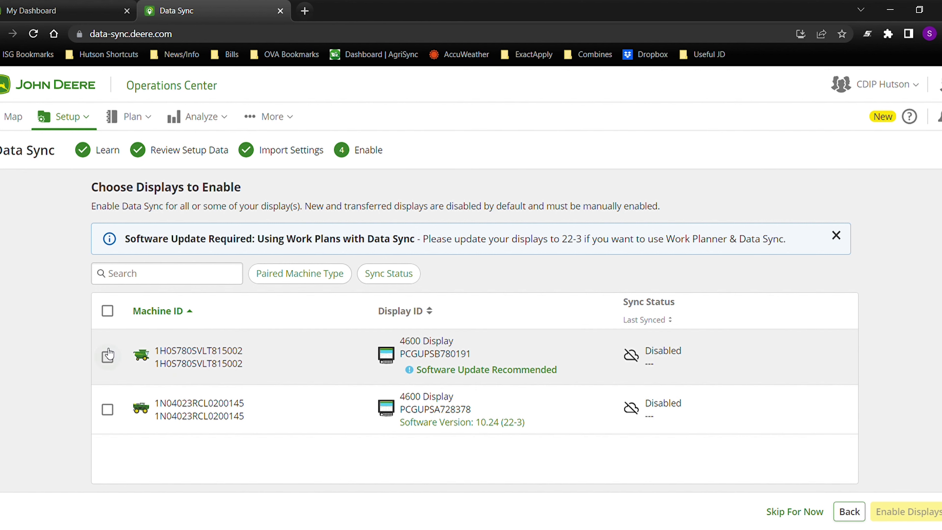
Select both displays, but skip enabling them for now and clear the selection.
click(107, 356)
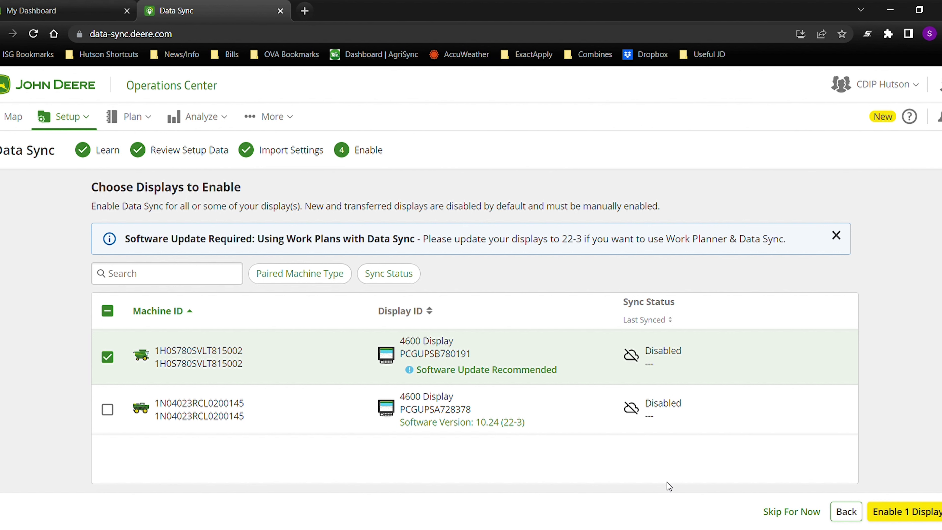
click(107, 311)
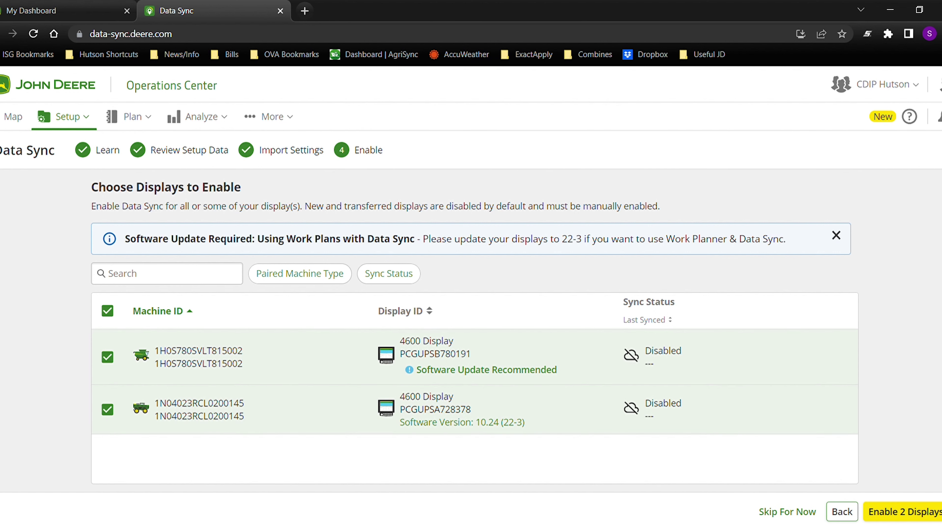
click(789, 512)
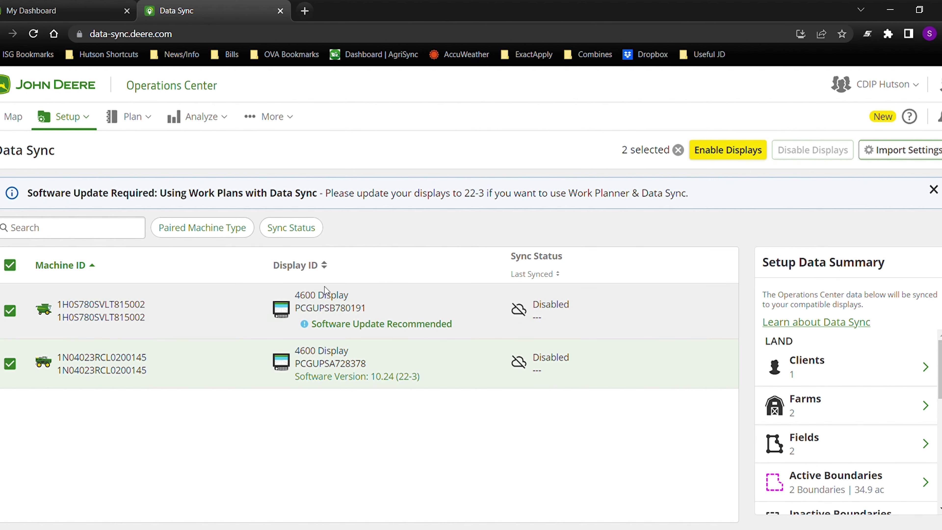
click(10, 266)
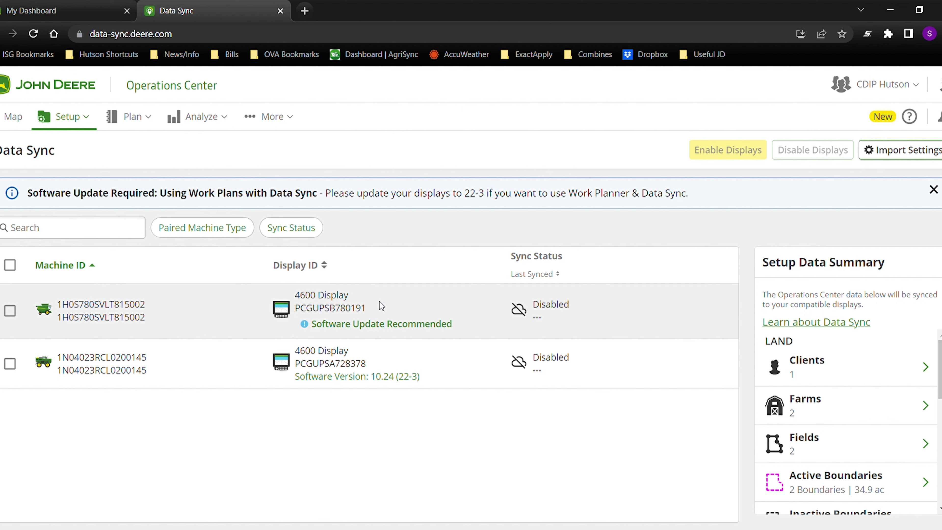
Look through the land and product categories in the Setup Data Summary.
scroll(940, 382, down, 5)
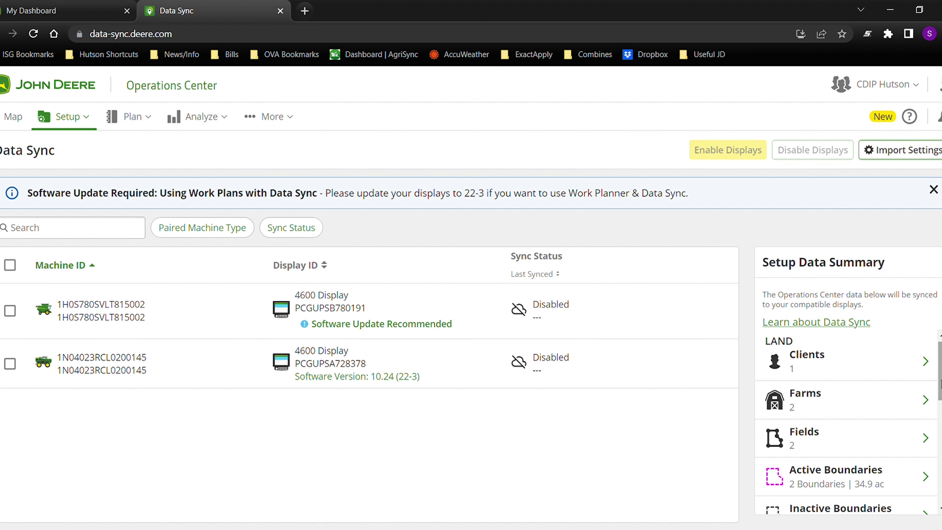
scroll(940, 382, up, 4)
scroll(903, 380, up, 1)
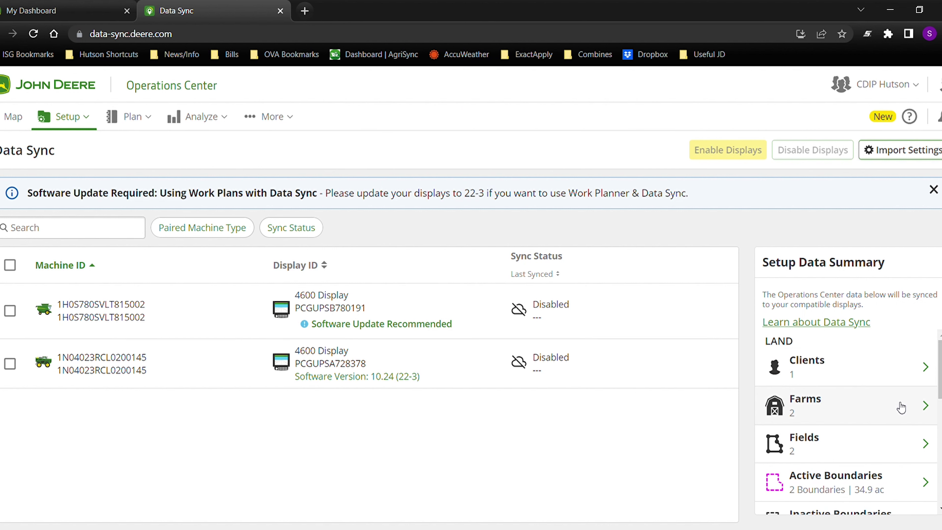
scroll(901, 404, down, 6)
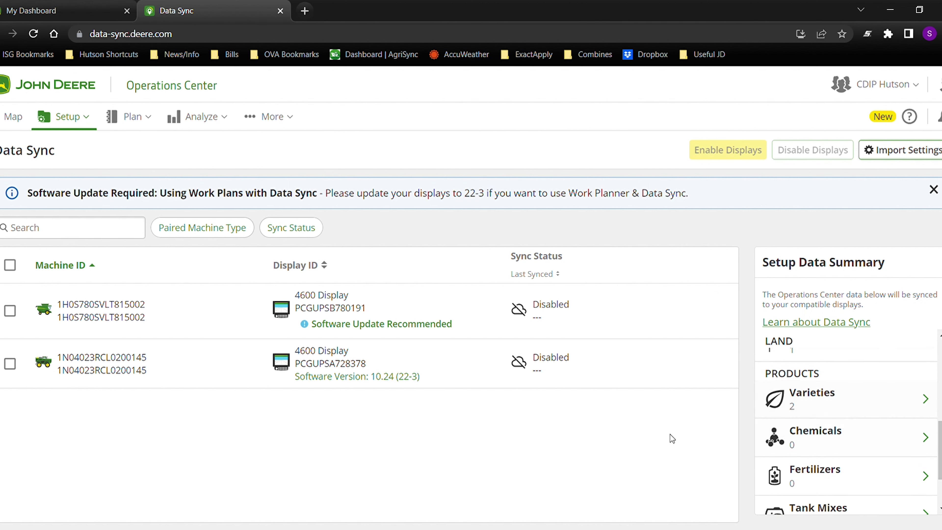